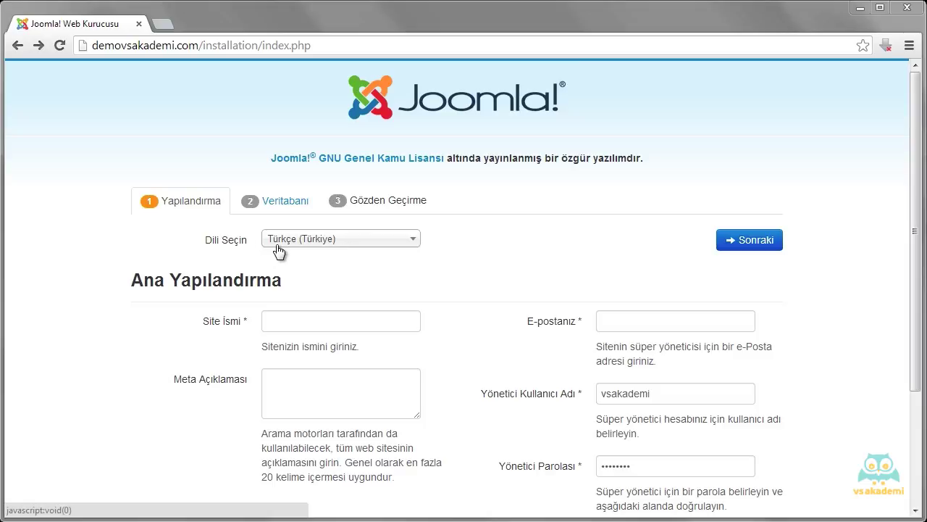
Keep Türkçe (Türkiye) as the installer language
left_click(406, 242)
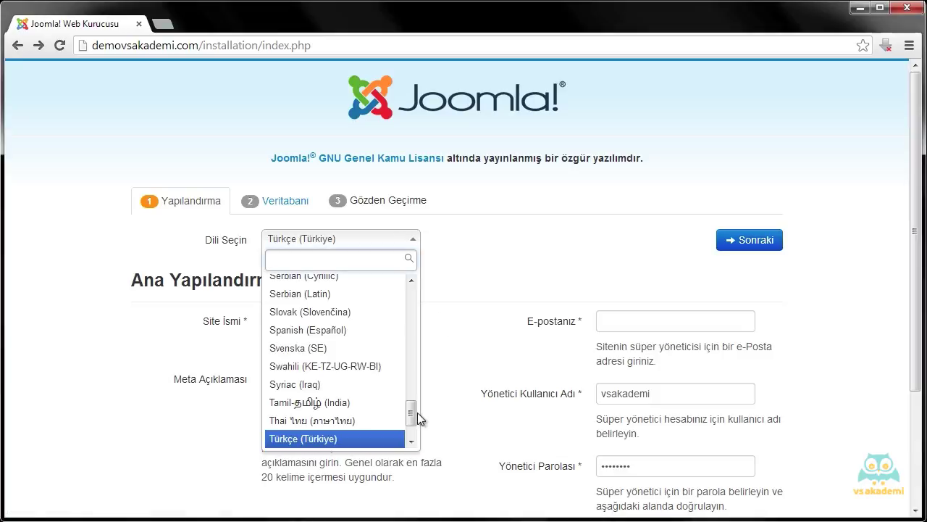
scroll(340, 355, "up", 1)
left_click_drag(416, 426, 462, 375)
left_click(461, 276)
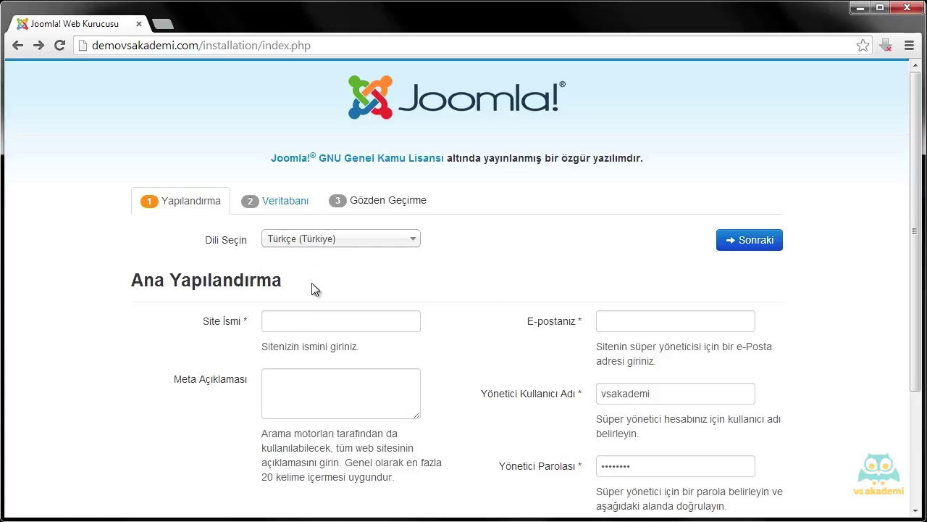
Enter 'Joomla VS Akademi' in the Site İsmi field
left_click(316, 318)
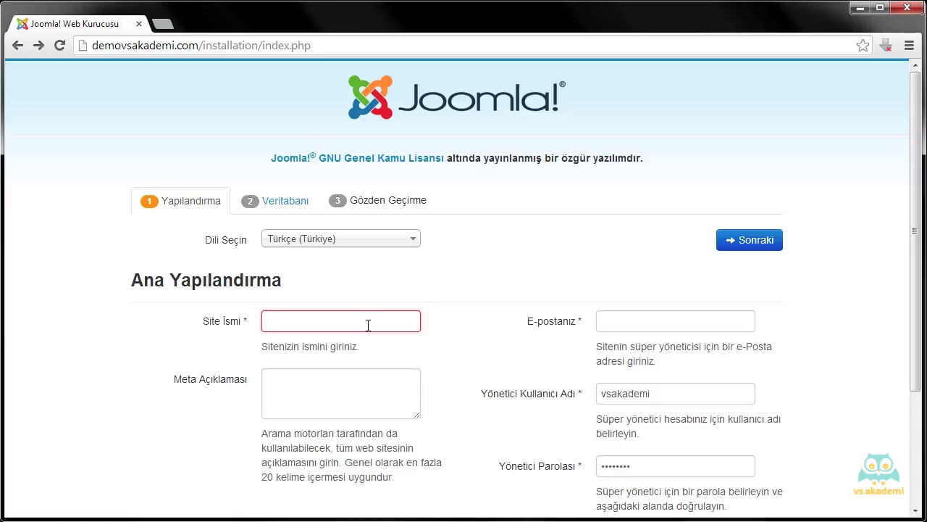
type("Joomla ")
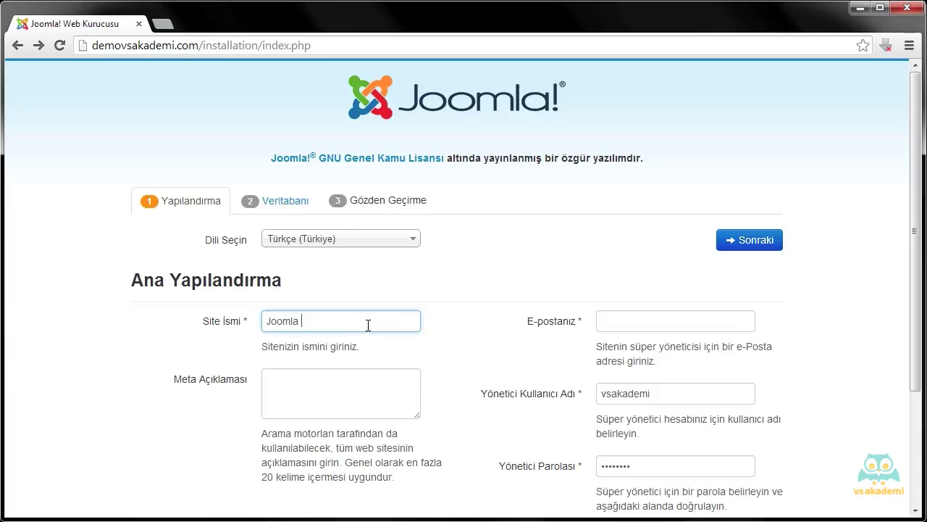
type("VS Akademi")
left_click_drag(376, 313, 257, 281)
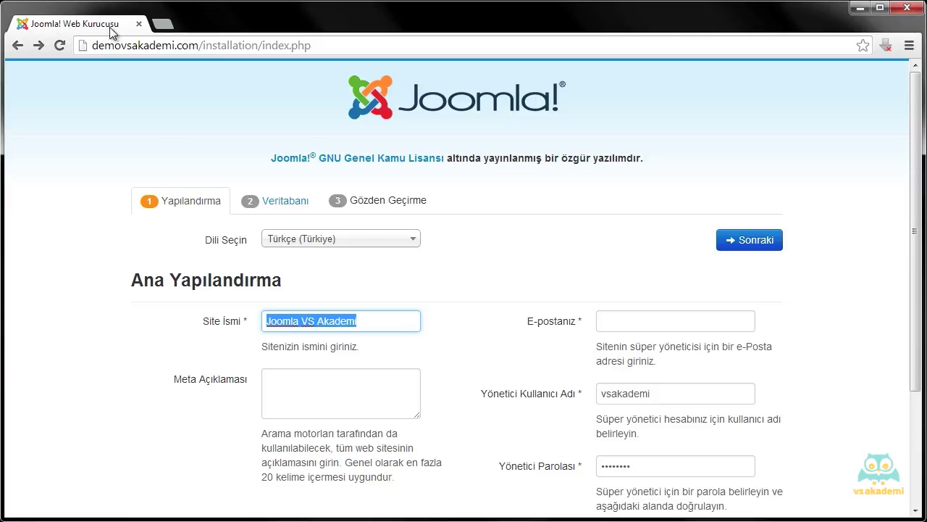
left_click(310, 388)
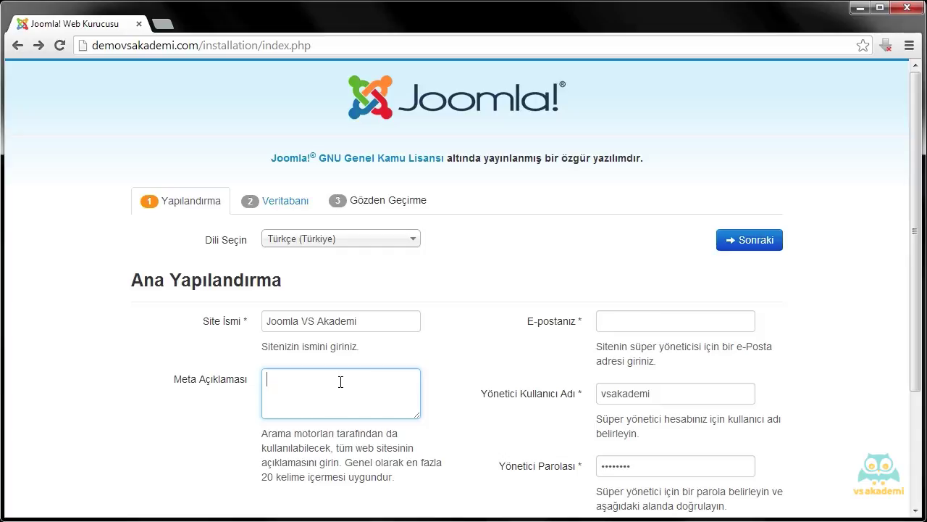
Enter 'VS Akademi Joomla Eğitim Seti Demo Sitesi' as the meta description
type("VS Akademi Jooml")
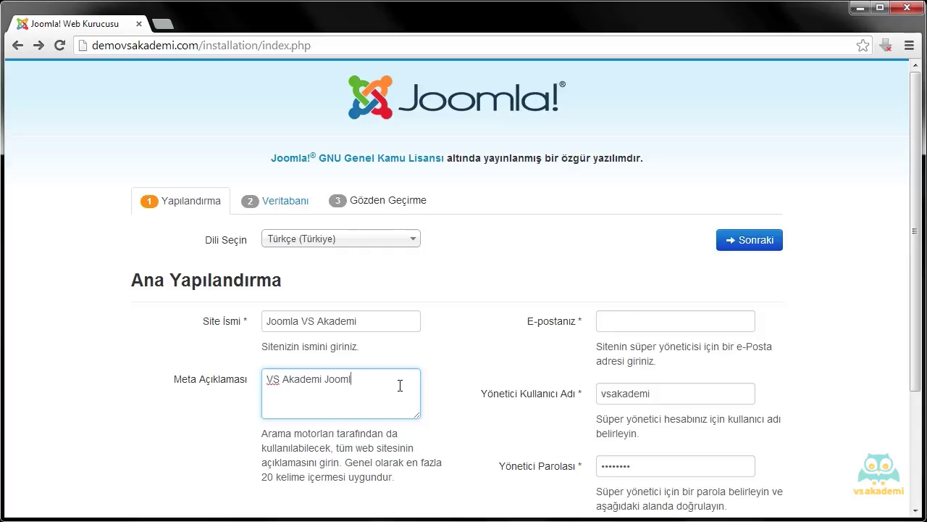
type("a Eğitim Seti Demo Sitesi")
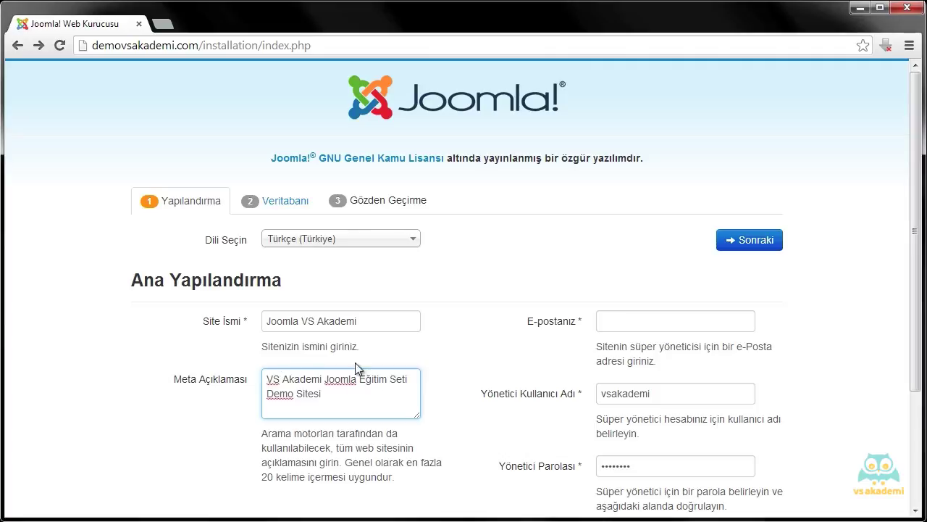
left_click(476, 282)
scroll(551, 290, "down", 1)
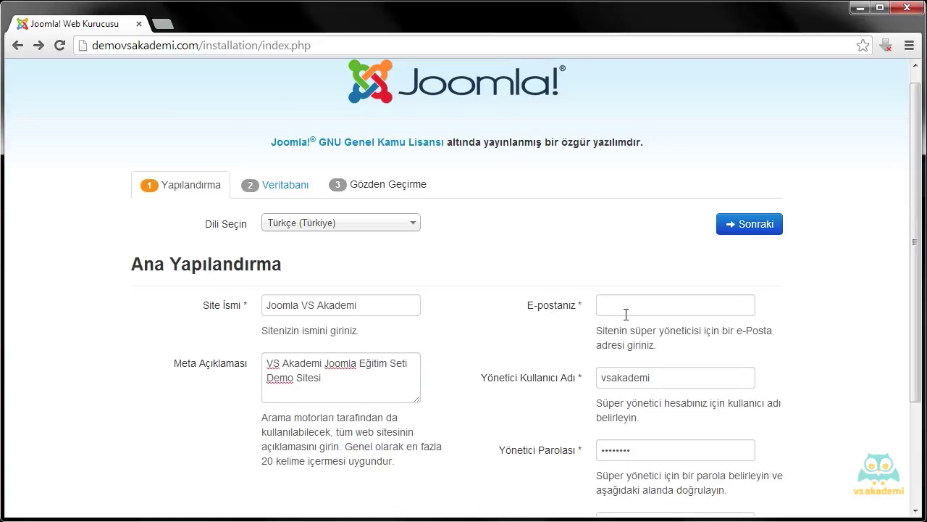
Fill in the administrator's e-mail address, leaving the username as vsakademi
left_click(626, 313)
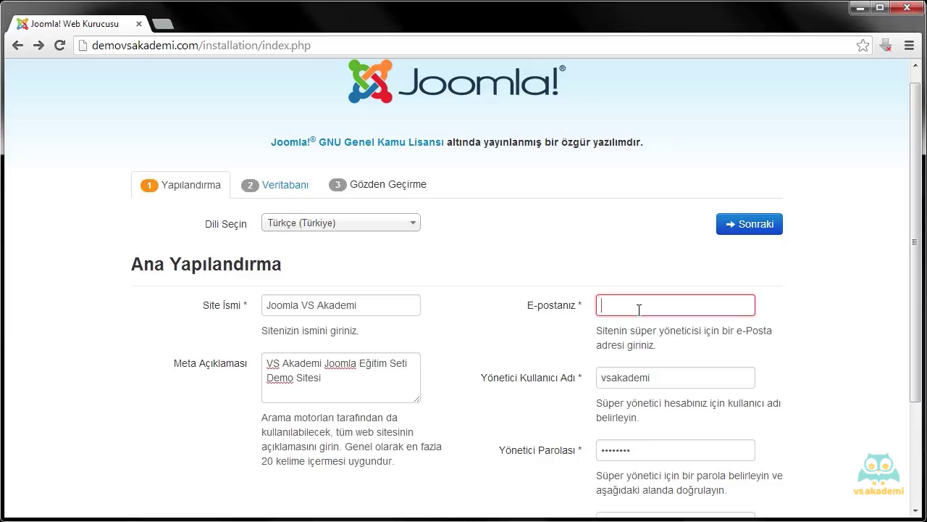
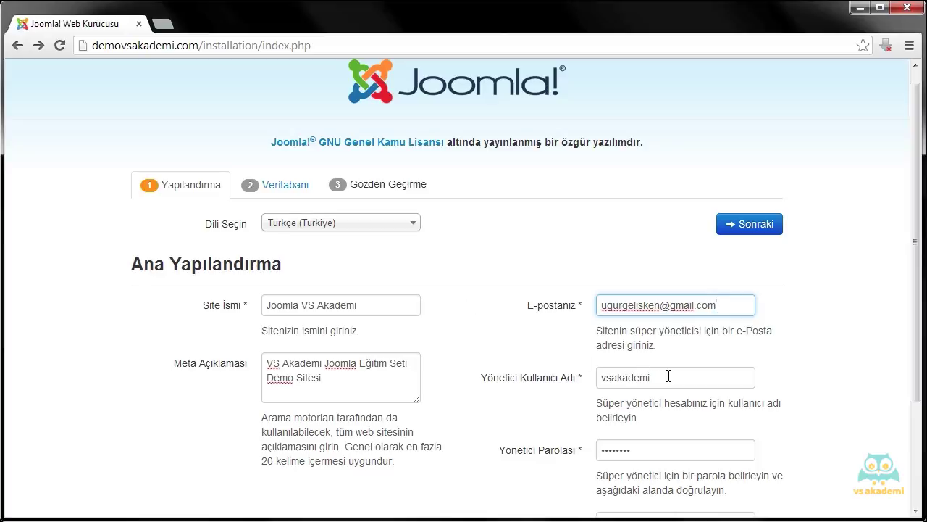
left_click(671, 375)
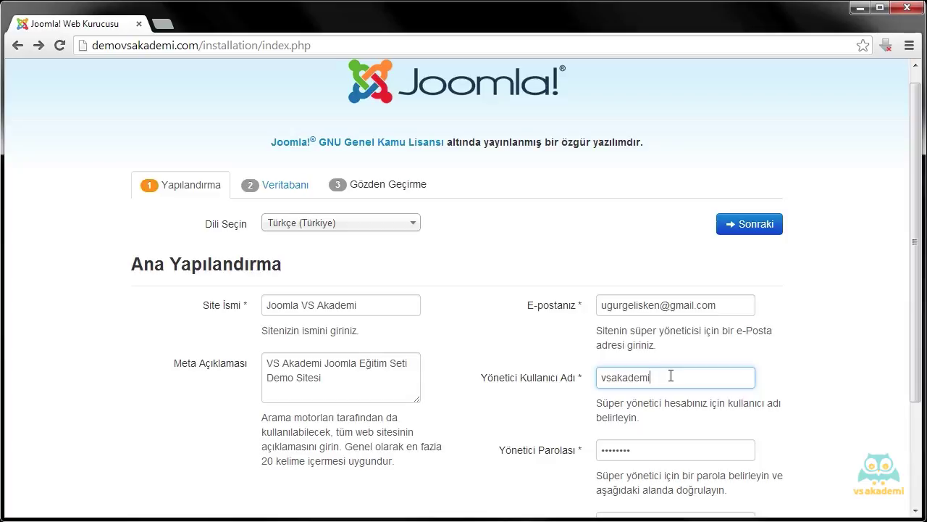
Clear the old administrator password and type a new nine-character password
scroll(674, 378, "down", 1)
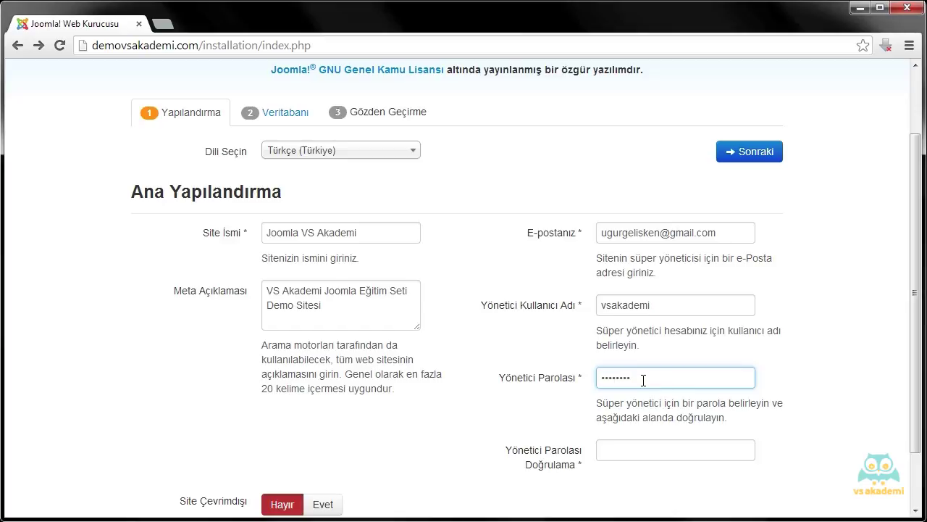
left_click_drag(644, 380, 586, 379)
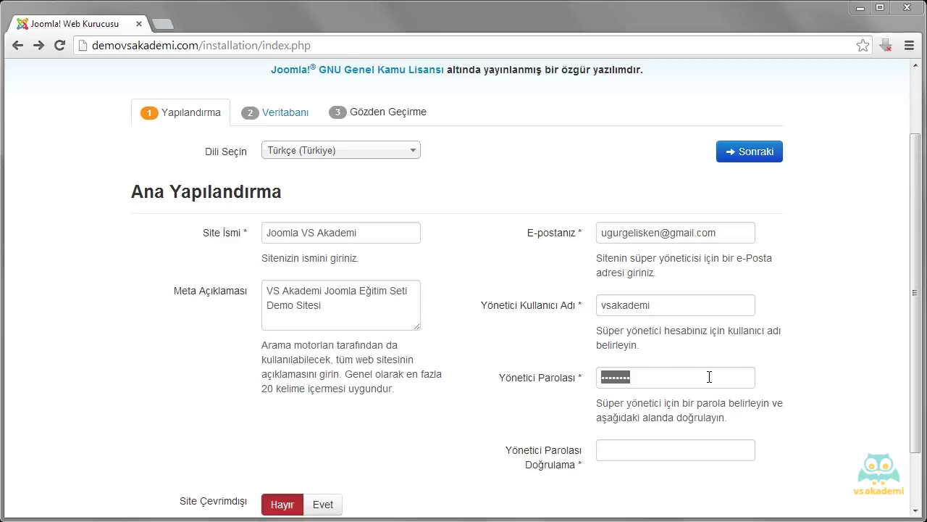
left_click(709, 376)
key("BackSpace")
key("BackSpace")
key("BackSpace")
key("BackSpace")
key("BackSpace")
key("BackSpace")
key("BackSpace")
key("BackSpace")
type("vsakademi")
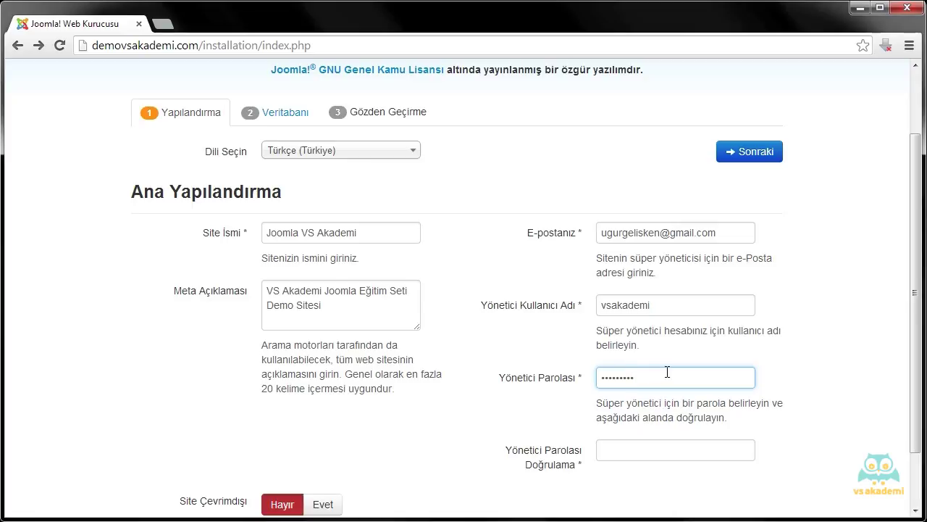
key("Tab")
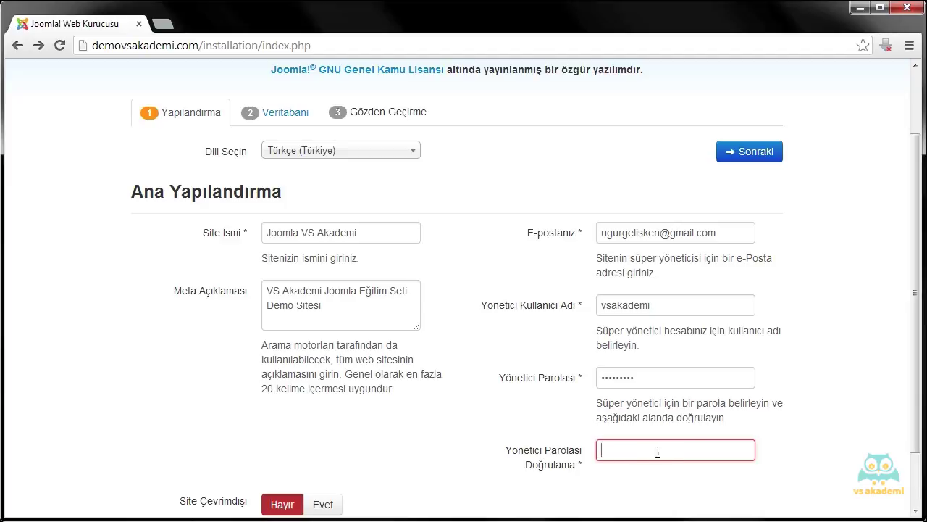
Retype the same nine-character password in the confirmation field
type("vsakademi")
scroll(816, 230, "down", 1)
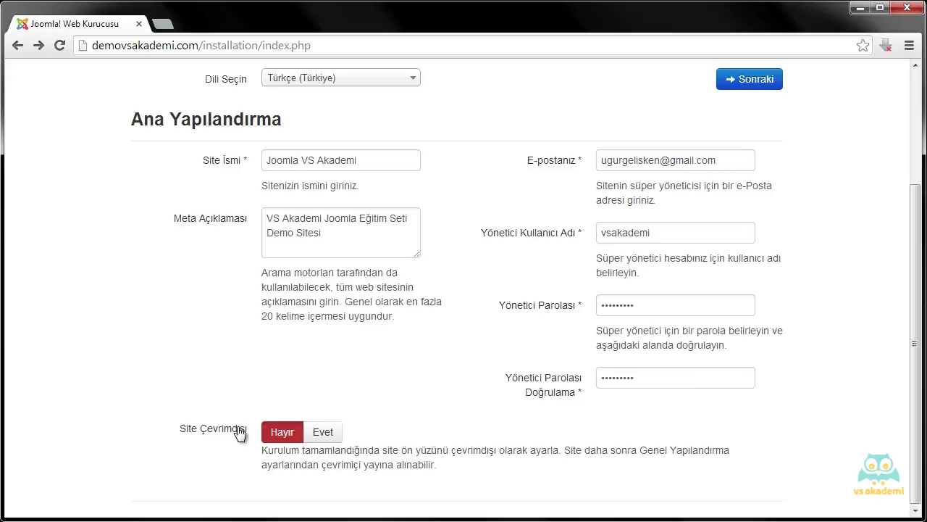
left_click(321, 437)
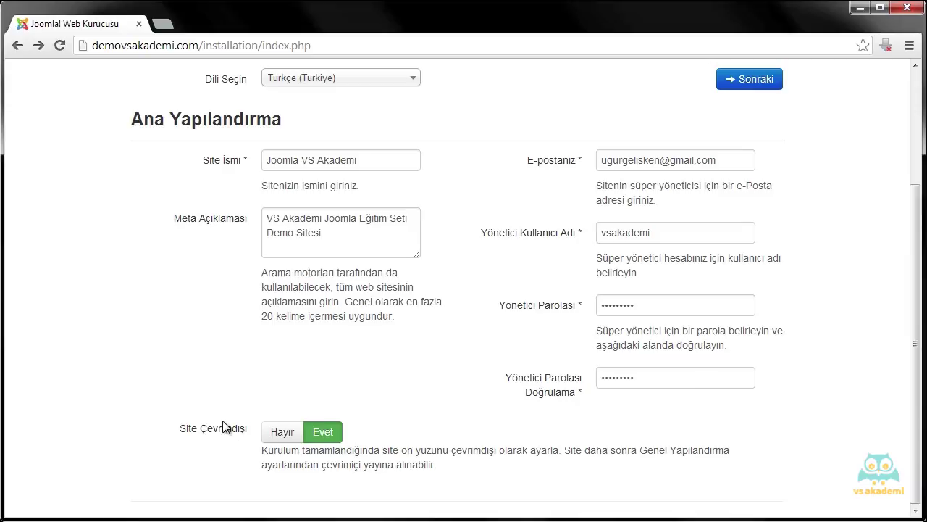
left_click(277, 434)
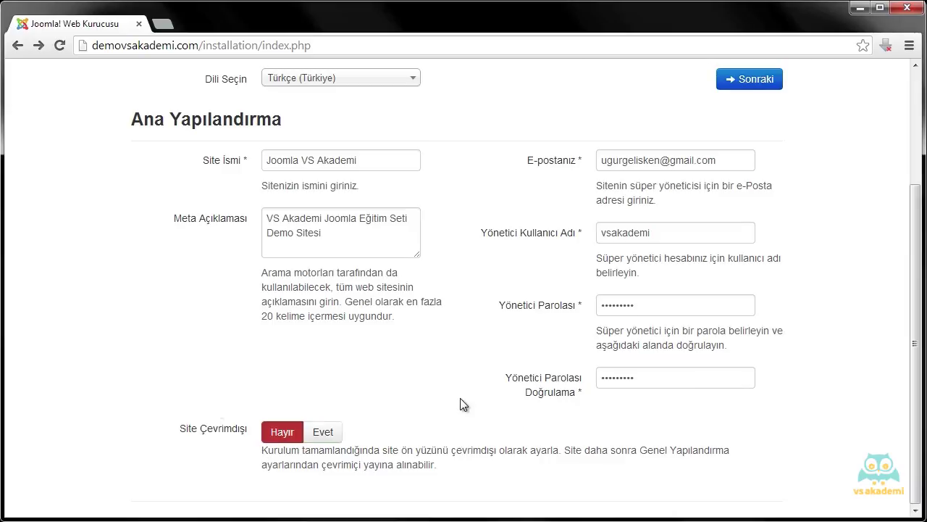
scroll(455, 357, "up", 3)
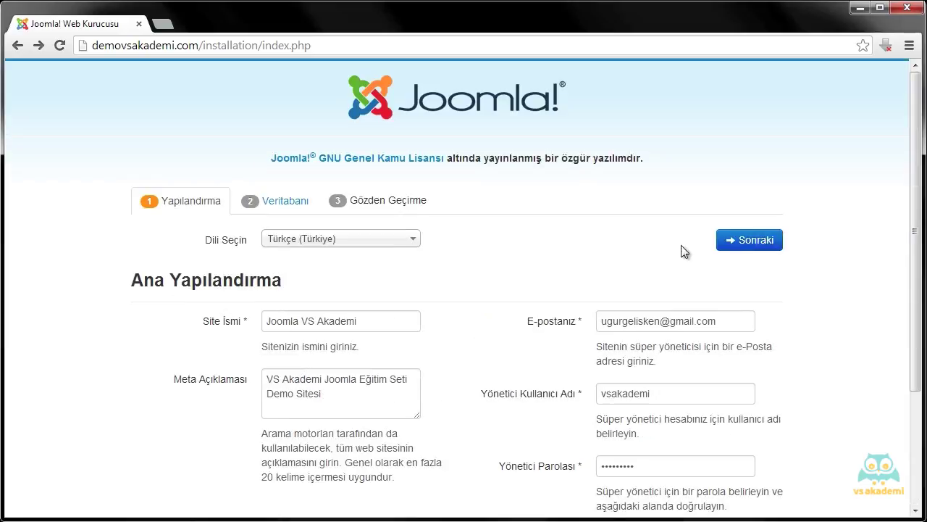